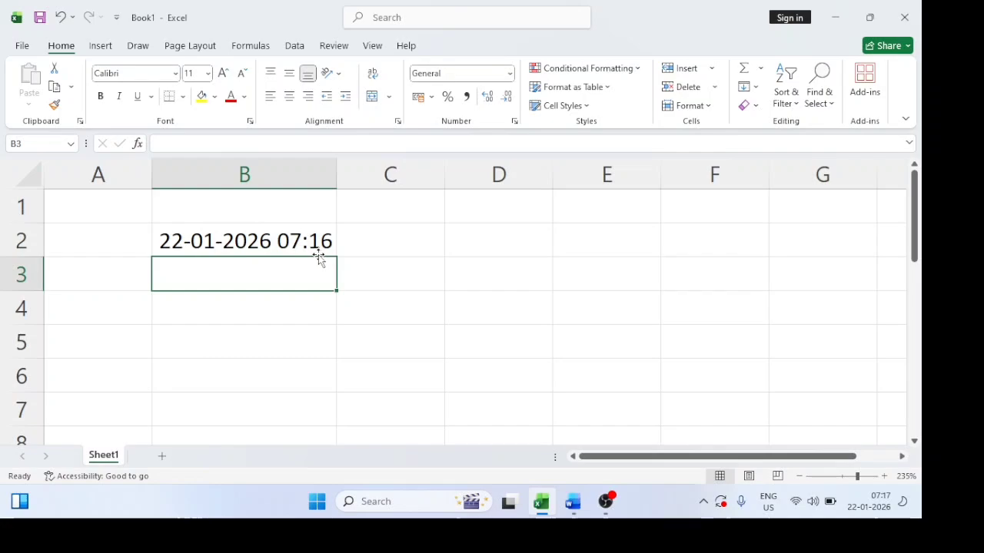
Step: Check the MID syntax in the Word notes, then in Excel cell B3 extract 2 characters from a quoted sample first name, starting at position 3
{"action": "left_click", "coordinate": [572, 503]}
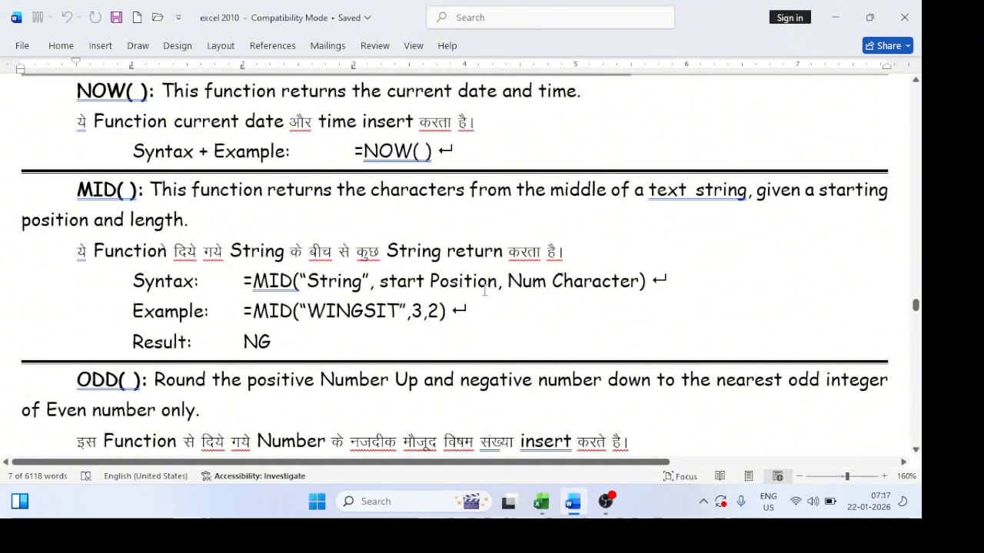
{"action": "left_click", "coordinate": [575, 517]}
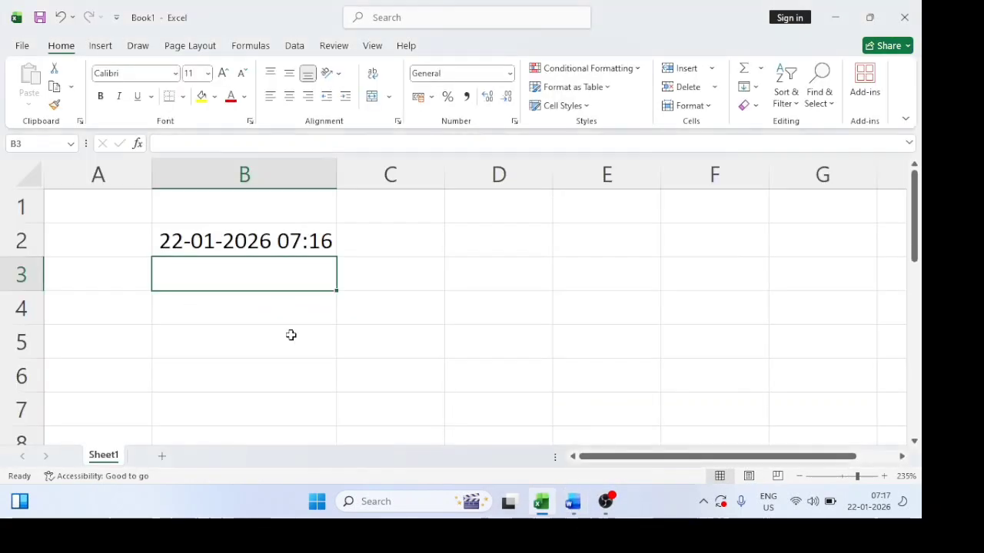
{"action": "type", "text": "=mid"}
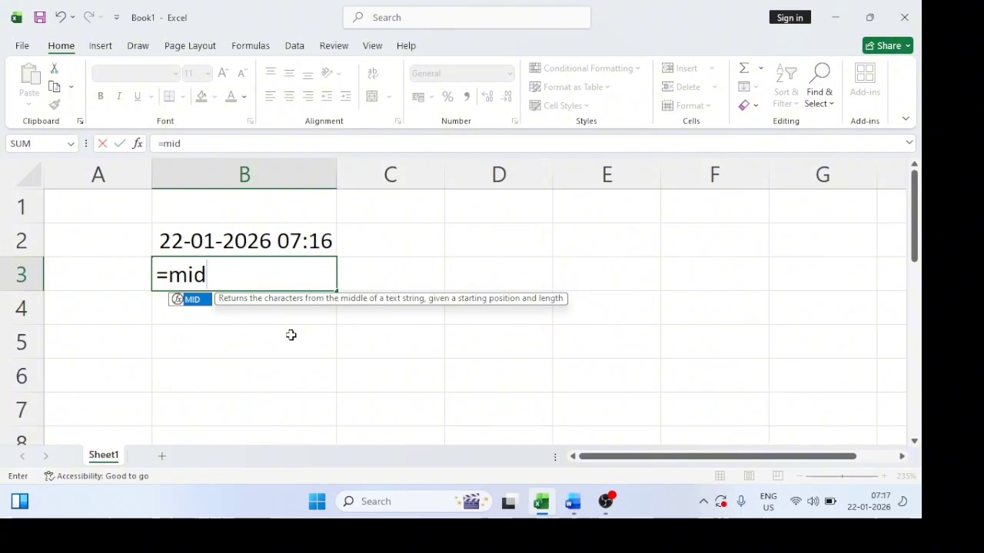
{"action": "type", "text": "("}
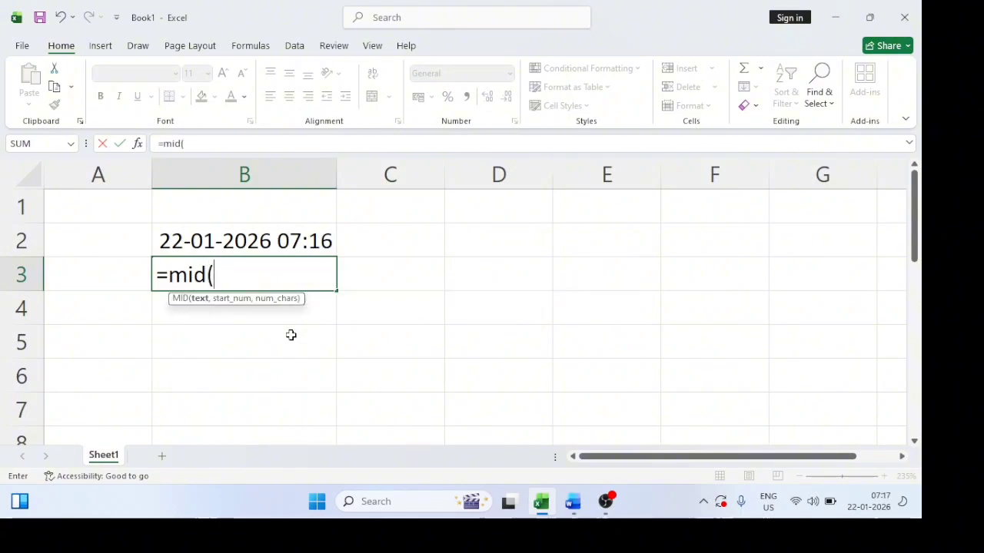
{"action": "type", "text": "\"Ramesh"}
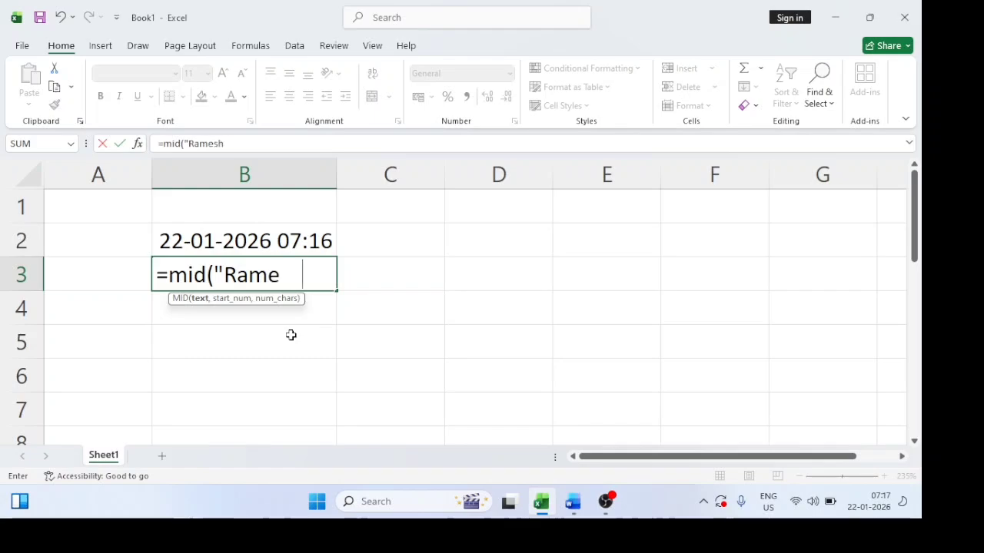
{"action": "type", "text": "\","}
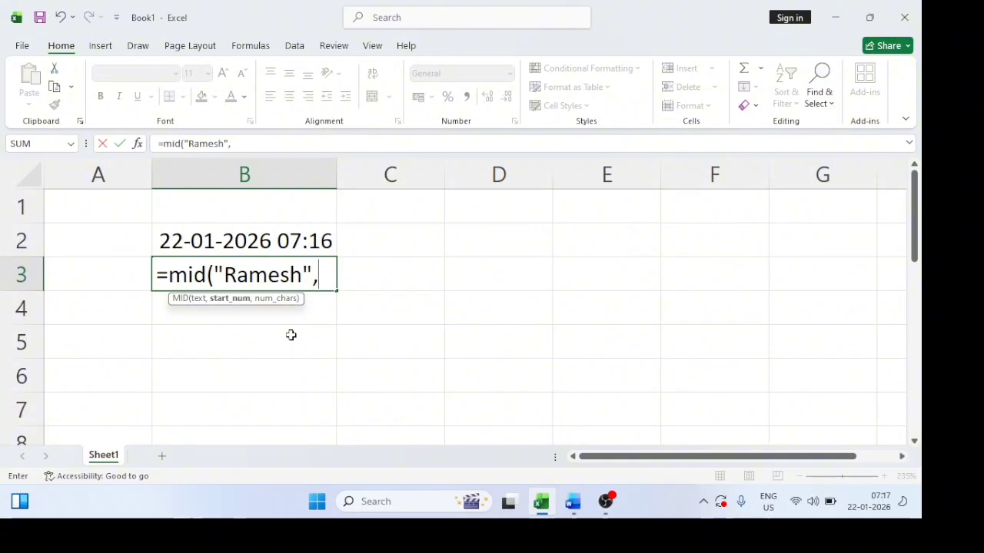
{"action": "type", "text": "3,2)"}
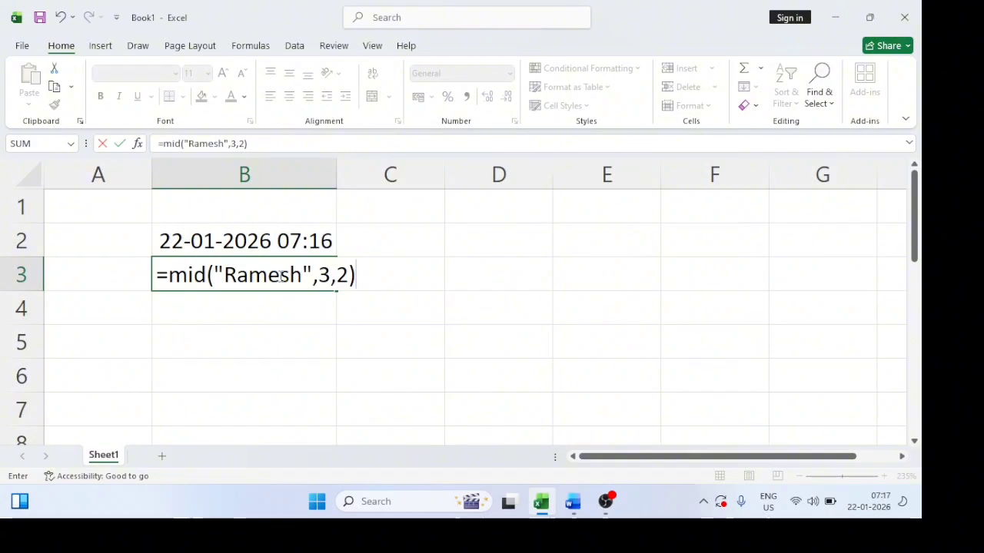
{"action": "key", "text": "Return"}
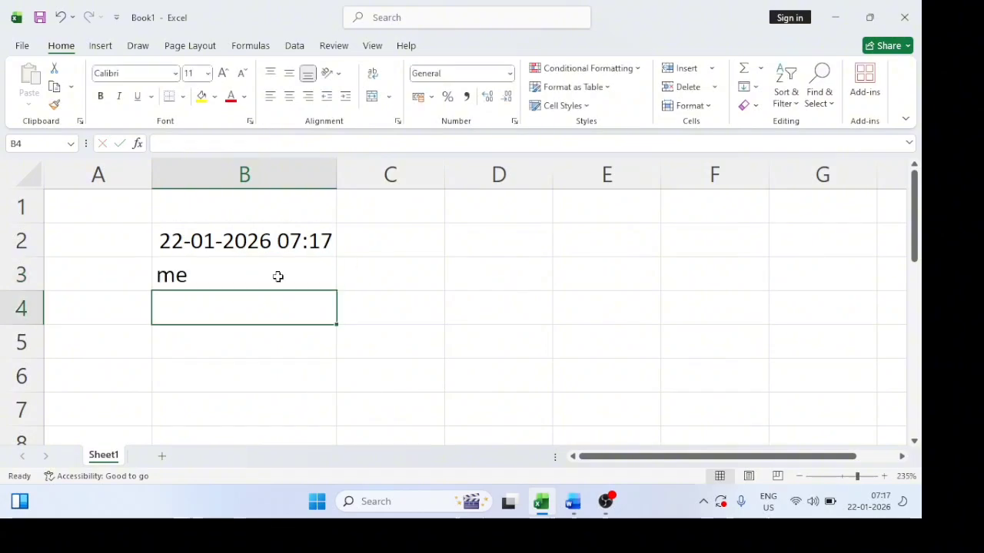
Step: Set the number of characters in B3's MID formula to 3
{"action": "left_click", "coordinate": [277, 277]}
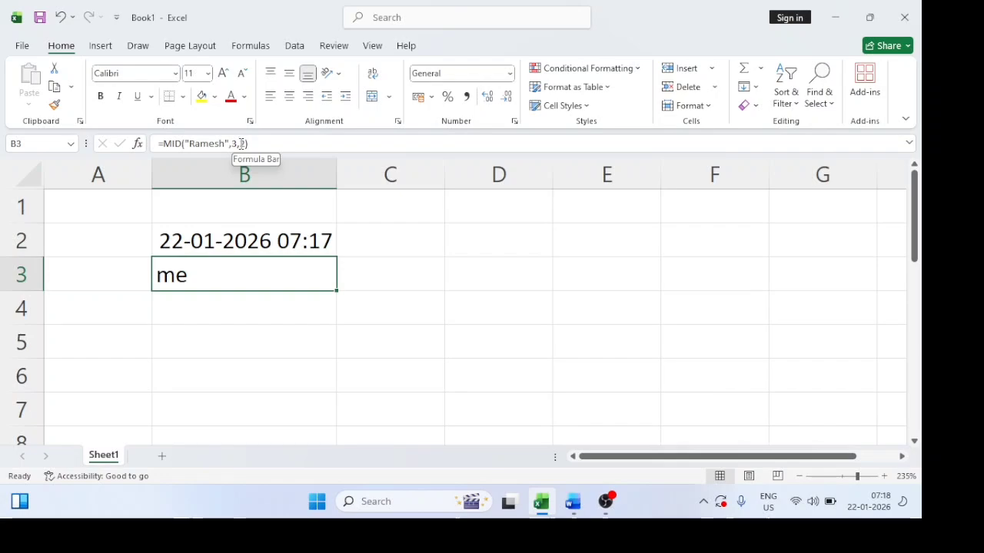
{"action": "mouse_move", "coordinate": [239, 143]}
{"action": "left_mouse_down"}
{"action": "mouse_move", "coordinate": [252, 143]}
{"action": "mouse_move", "coordinate": [242, 145]}
{"action": "left_mouse_up"}
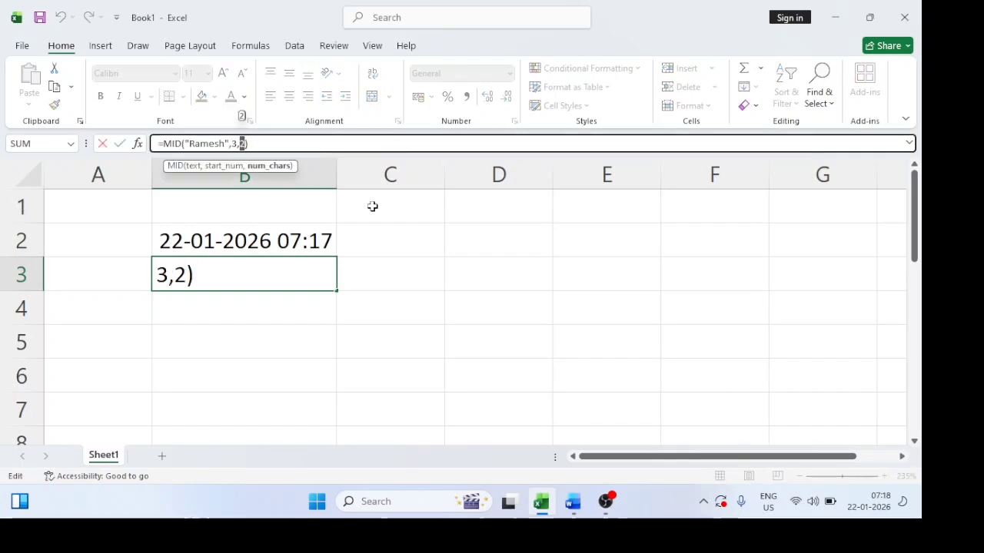
{"action": "type", "text": "3"}
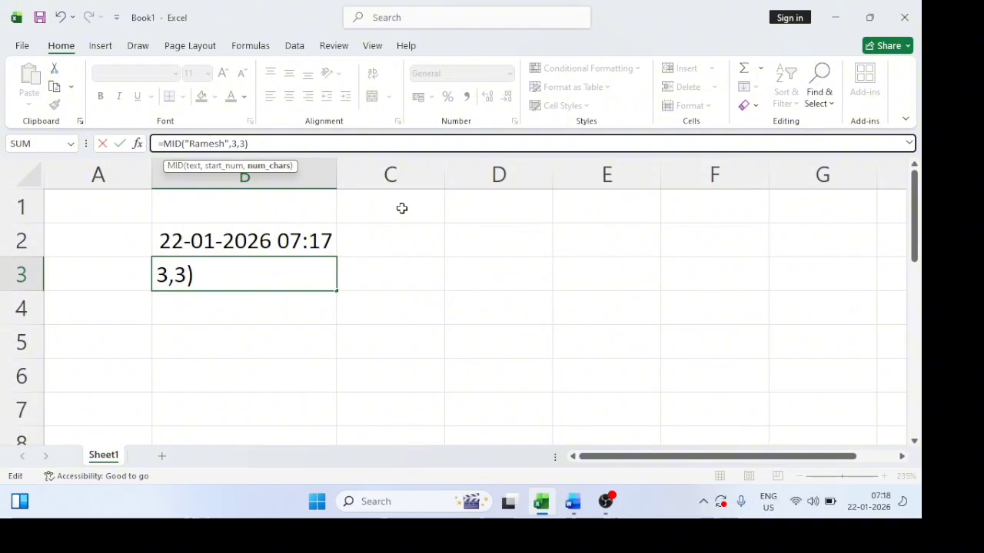
{"action": "key", "text": "Return"}
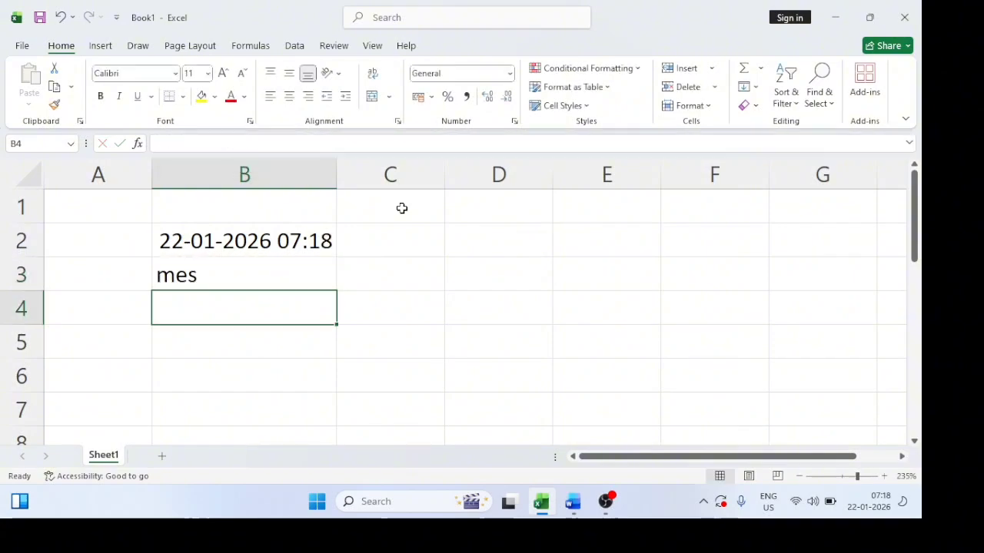
Step: Set the start position in B3's MID formula to 2
{"action": "left_click", "coordinate": [235, 284]}
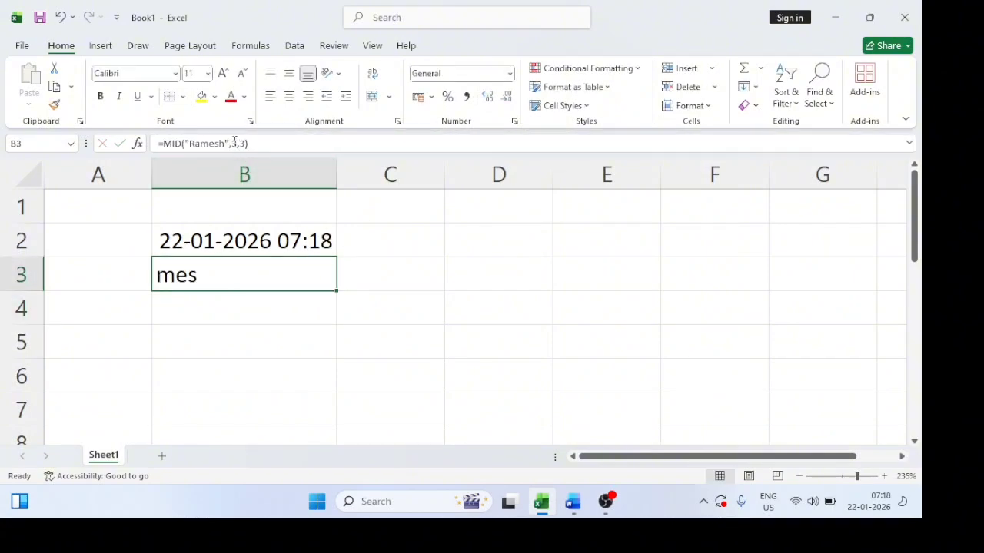
{"action": "left_click", "coordinate": [235, 143]}
{"action": "double_click", "coordinate": [234, 143]}
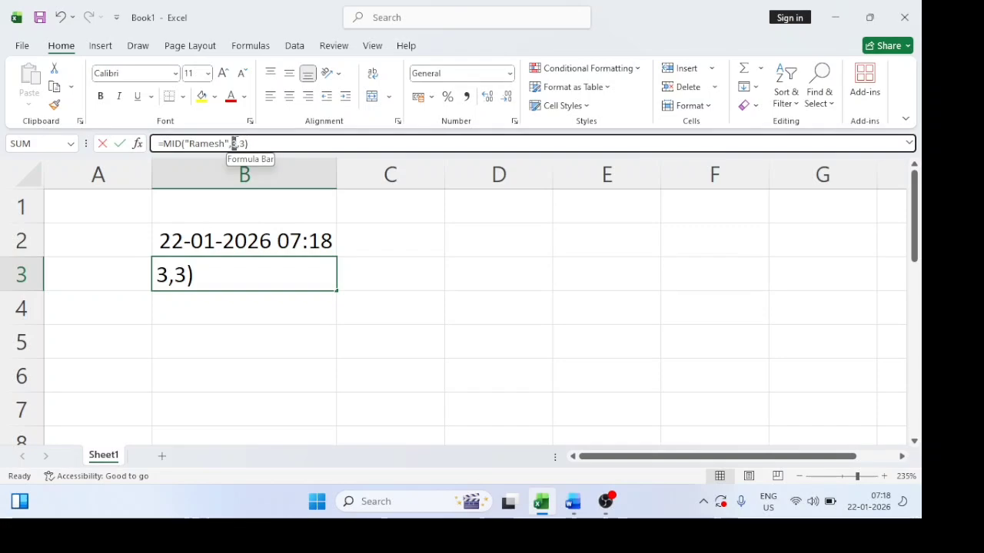
{"action": "type", "text": "2"}
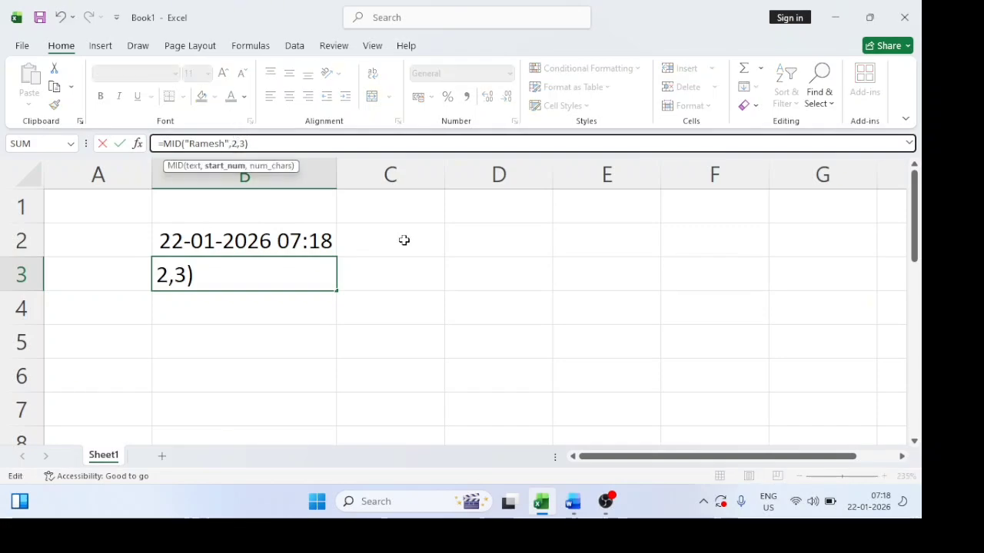
{"action": "key", "text": "Return"}
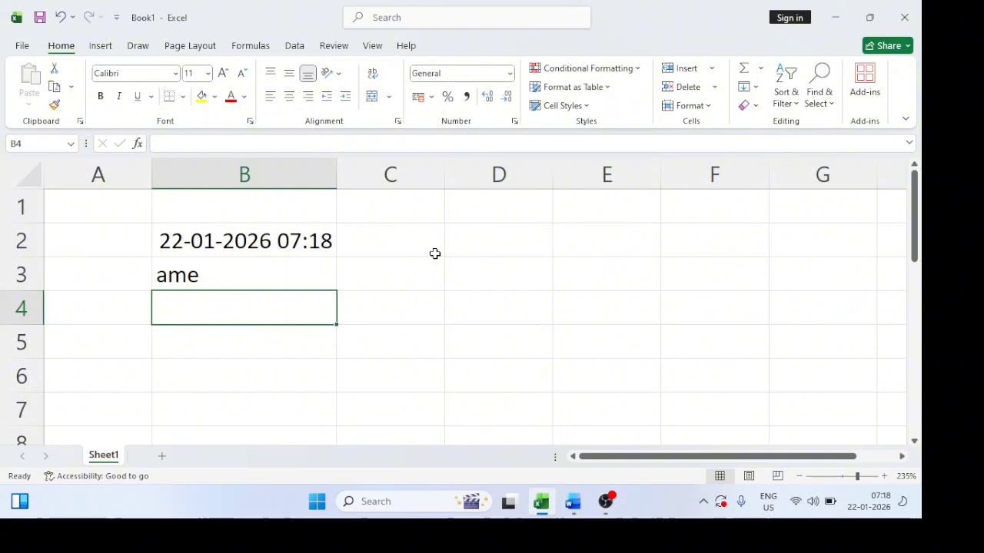
Step: Switch to the Word notes and read the ODD function's description, syntax and examples
{"action": "left_click", "coordinate": [573, 502]}
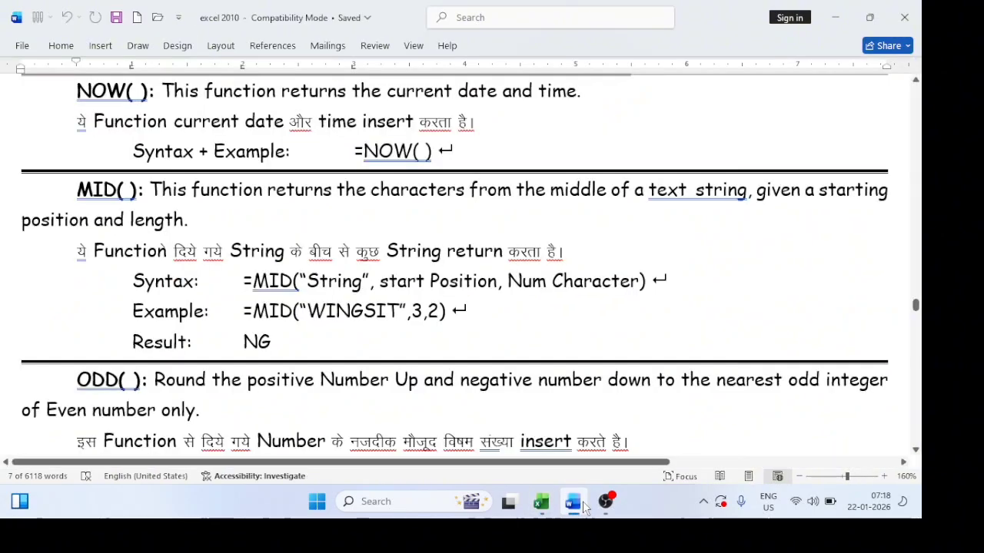
{"action": "scroll", "coordinate": [309, 311], "scroll_direction": "down", "scroll_amount": 1}
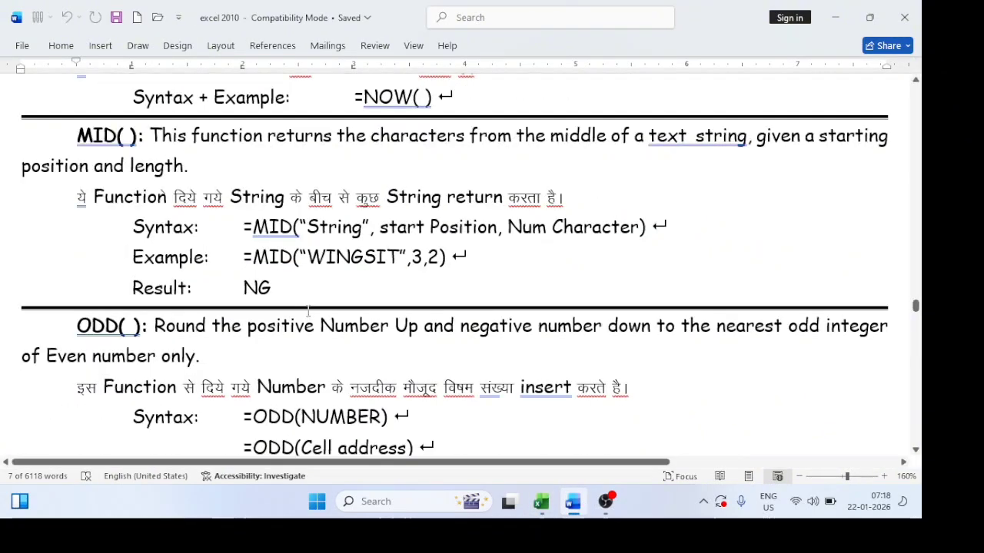
{"action": "scroll", "coordinate": [308, 311], "scroll_direction": "down", "scroll_amount": 1}
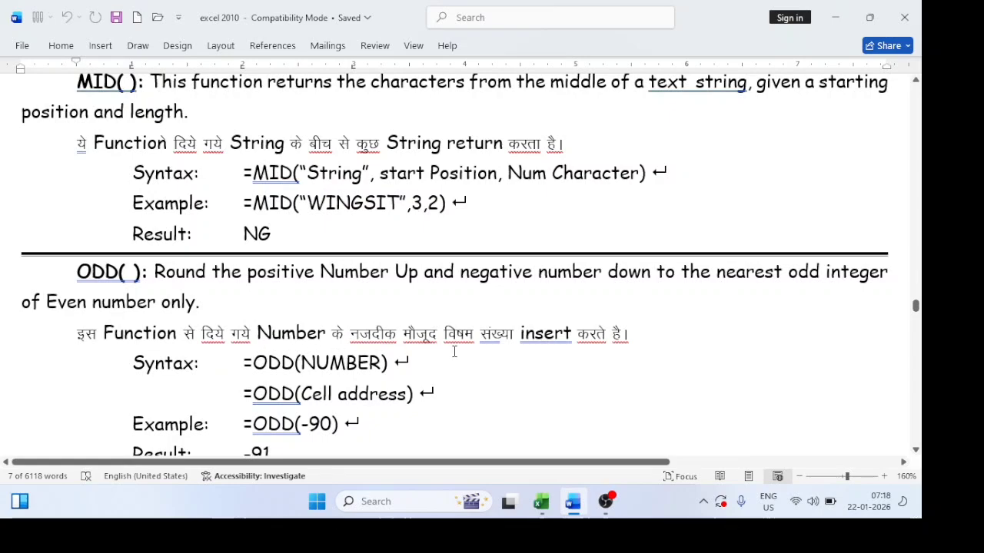
{"action": "scroll", "coordinate": [480, 349], "scroll_direction": "down", "scroll_amount": 1}
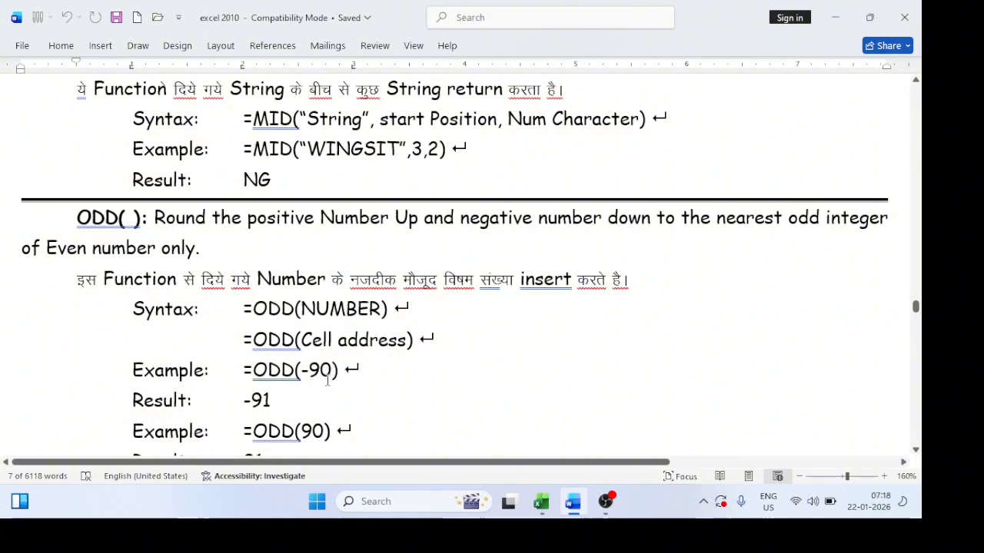
{"action": "mouse_move", "coordinate": [569, 507]}
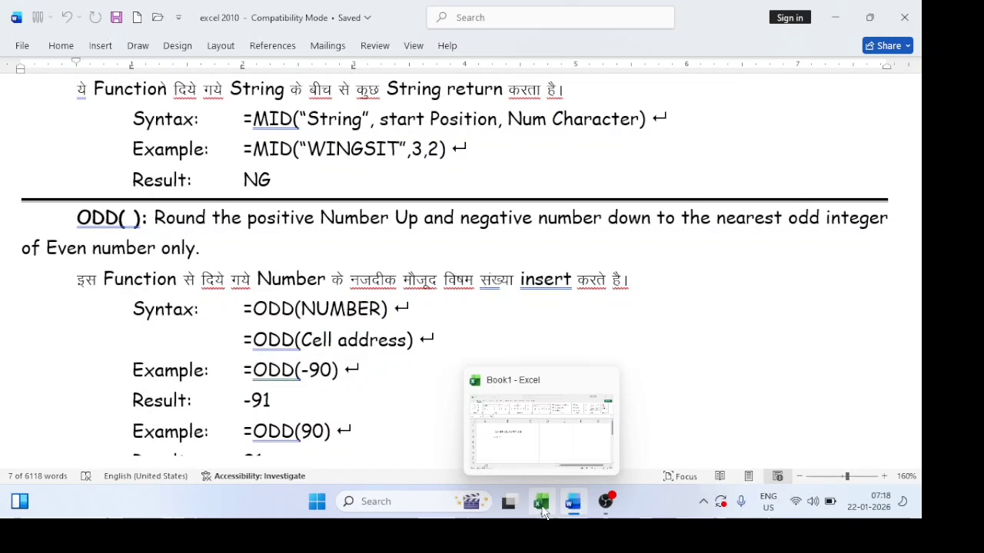
Step: Switch back to Excel and enter the formula =ODD(88) in cell B5
{"action": "left_click", "coordinate": [542, 508]}
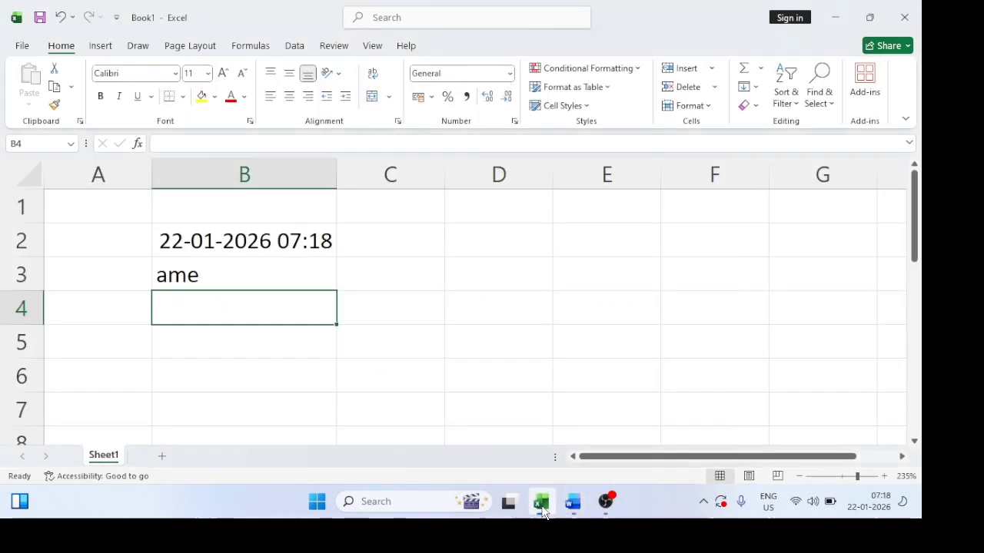
{"action": "left_click", "coordinate": [244, 339]}
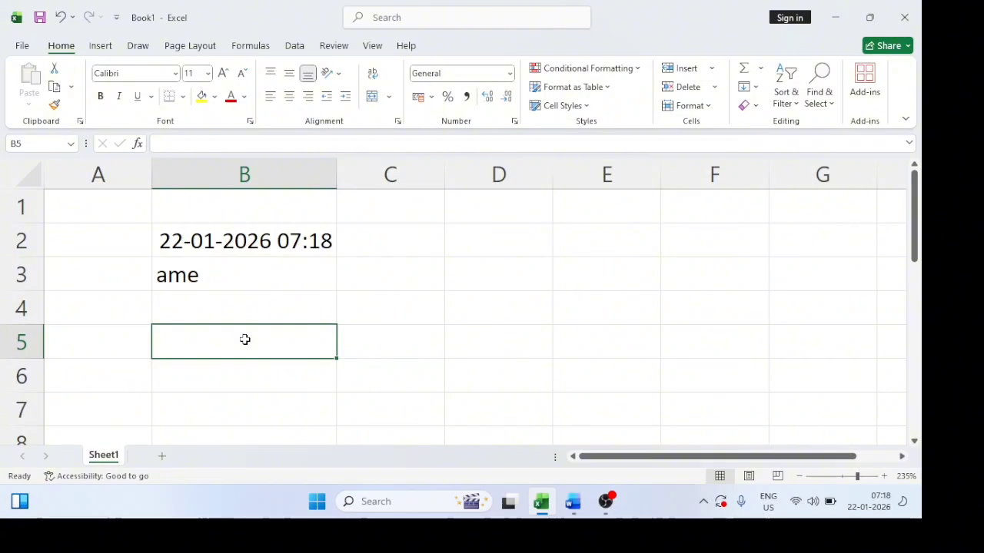
{"action": "type", "text": "="}
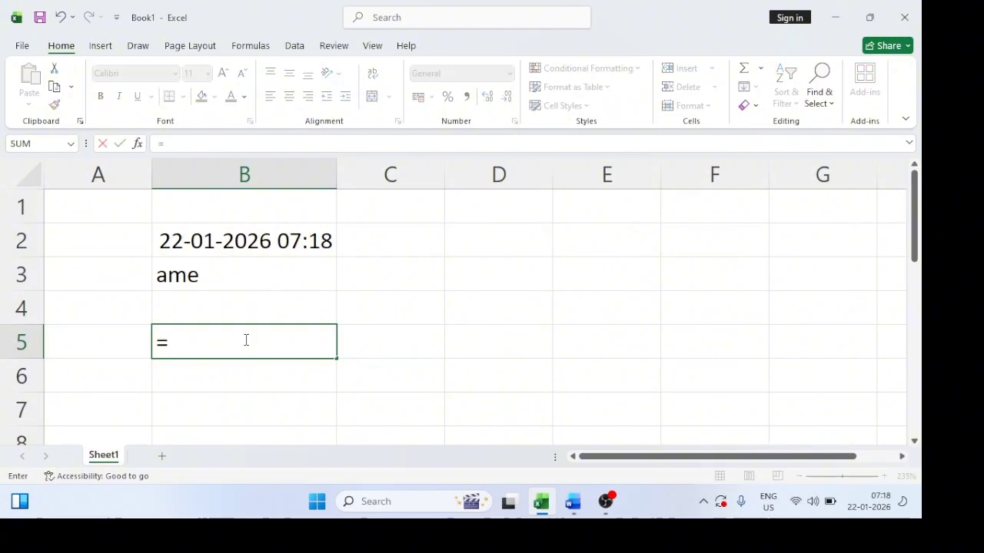
{"action": "type", "text": "o"}
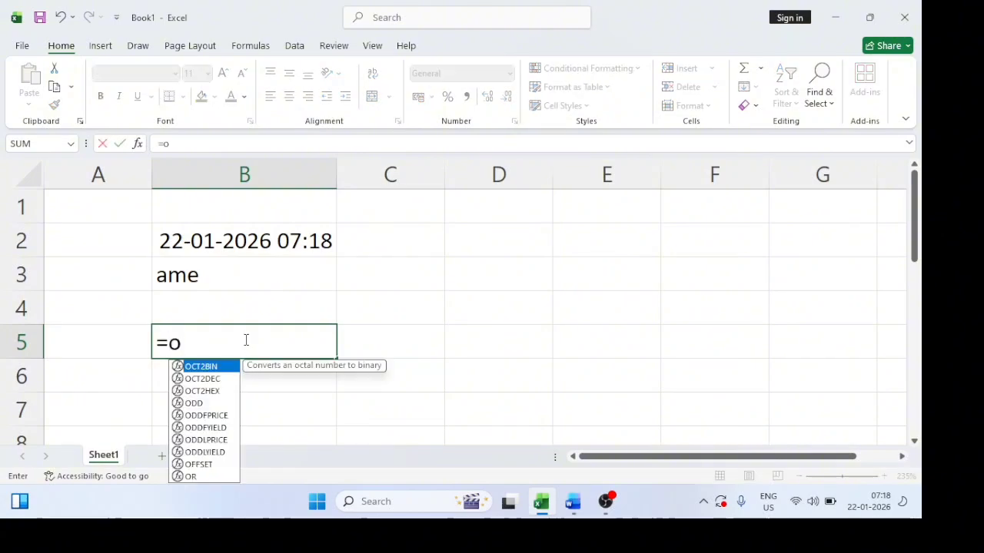
{"action": "type", "text": "dd"}
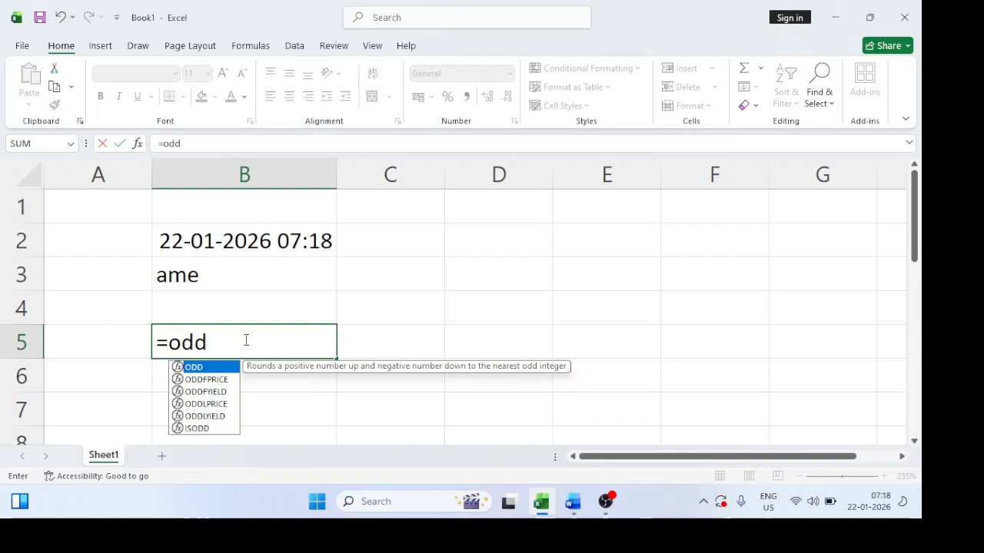
{"action": "type", "text": "("}
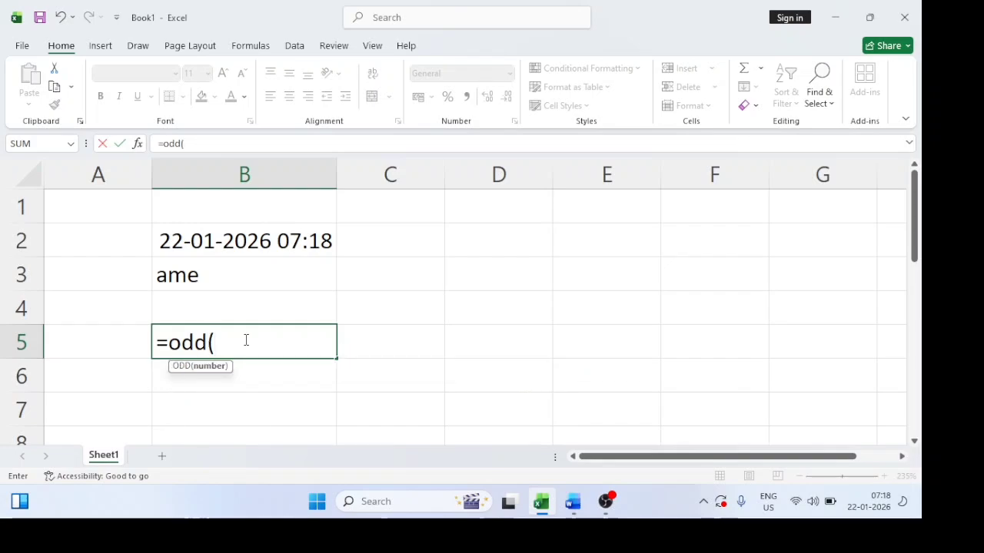
{"action": "type", "text": "88)"}
{"action": "key", "text": "Return"}
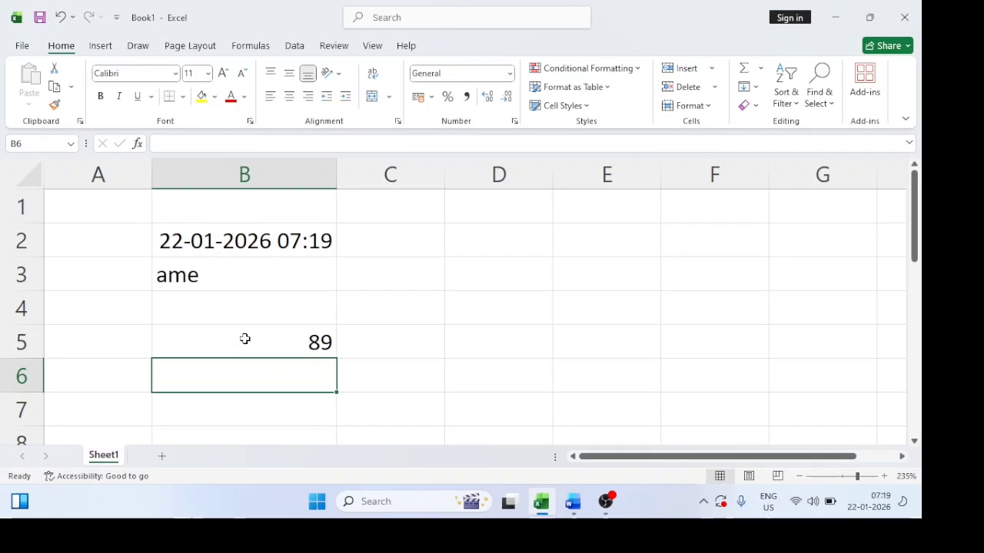
Step: Enter the formula =ODD(-92) in cell B6 to round a negative number to an odd integer
{"action": "type", "text": "="}
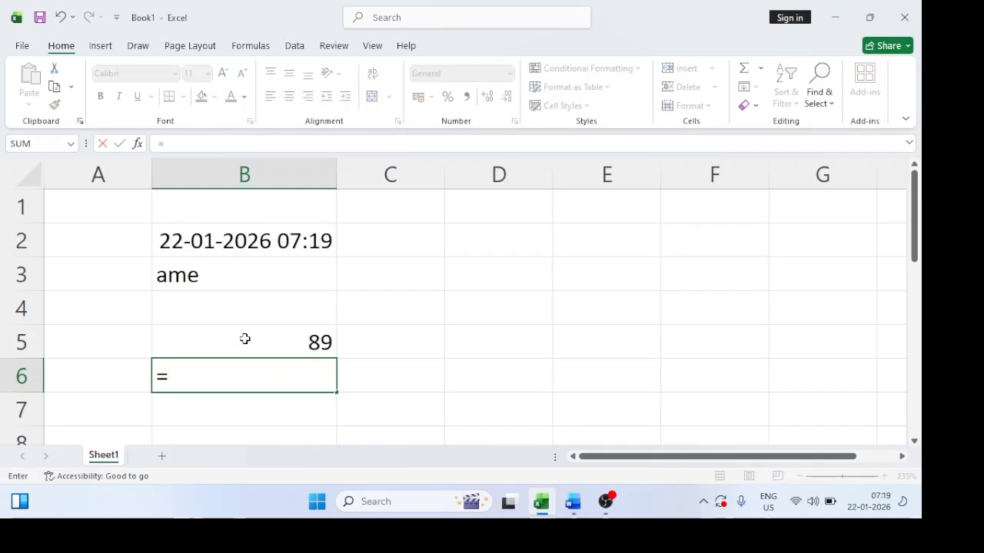
{"action": "type", "text": "odd"}
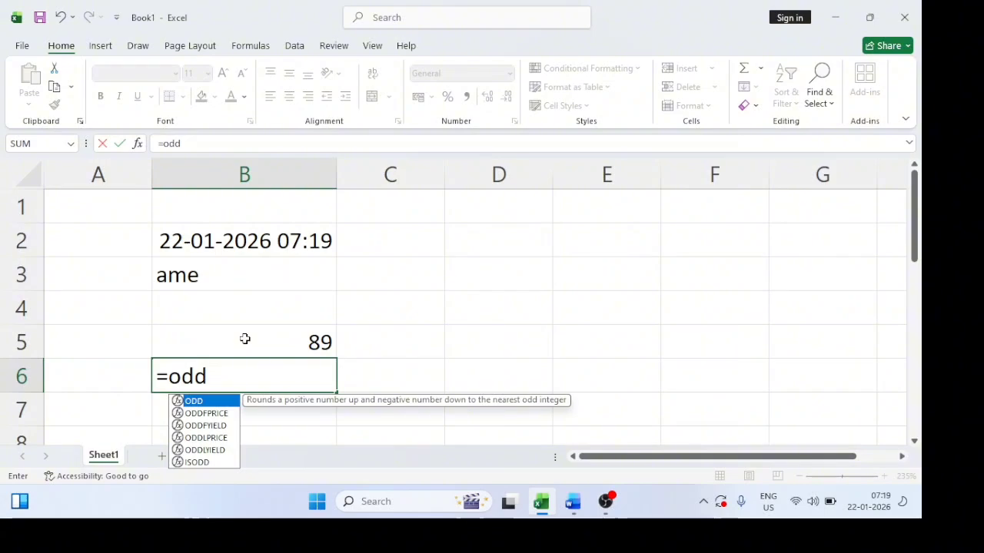
{"action": "type", "text": "("}
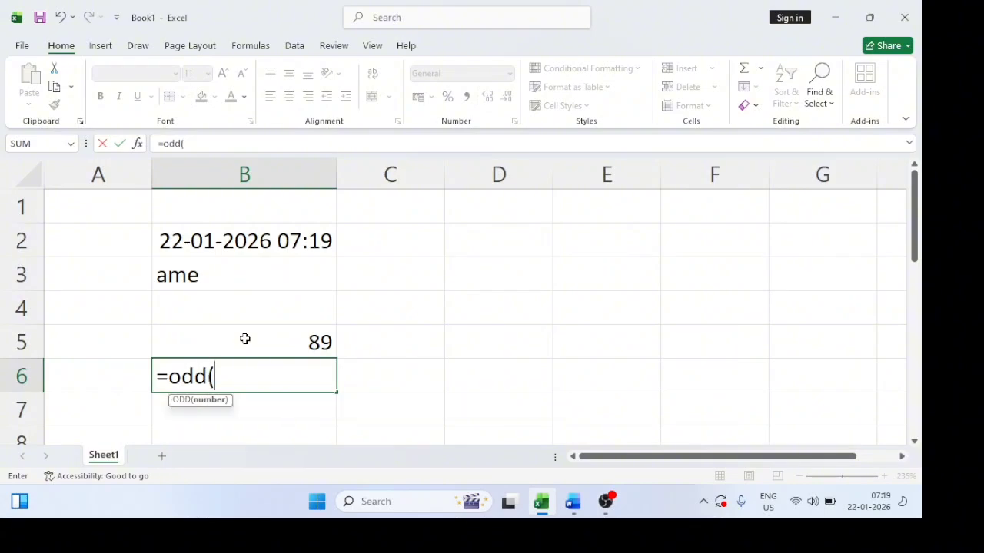
{"action": "type", "text": "-92)"}
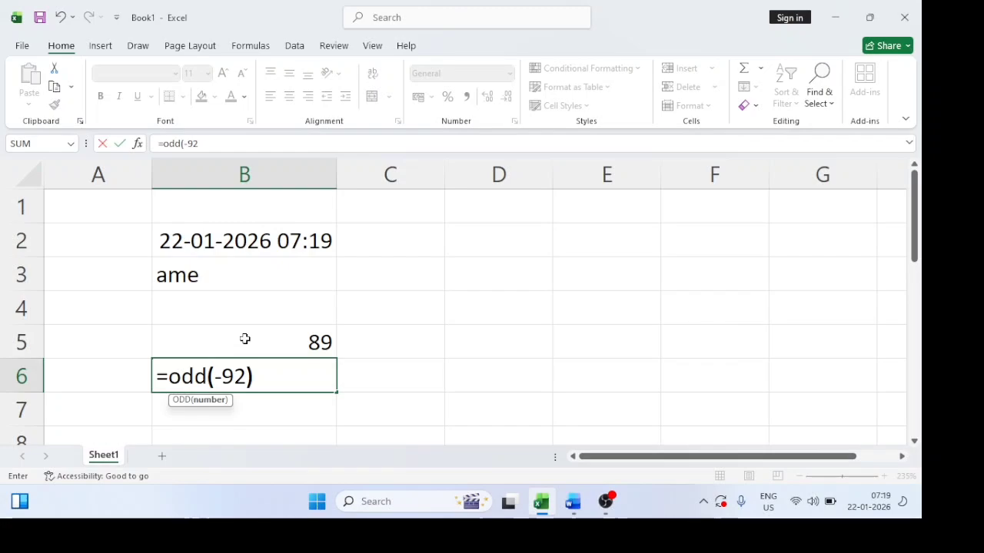
{"action": "key", "text": "Return"}
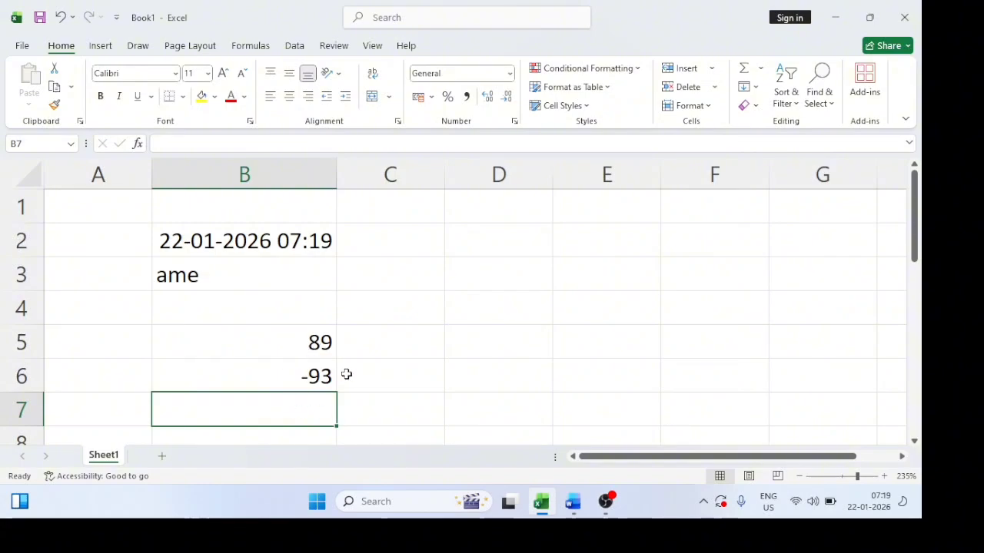
Step: Switch to the Word notes, read the EVEN function's description, syntax and examples, and return to the Excel worksheet
{"action": "left_click", "coordinate": [569, 517]}
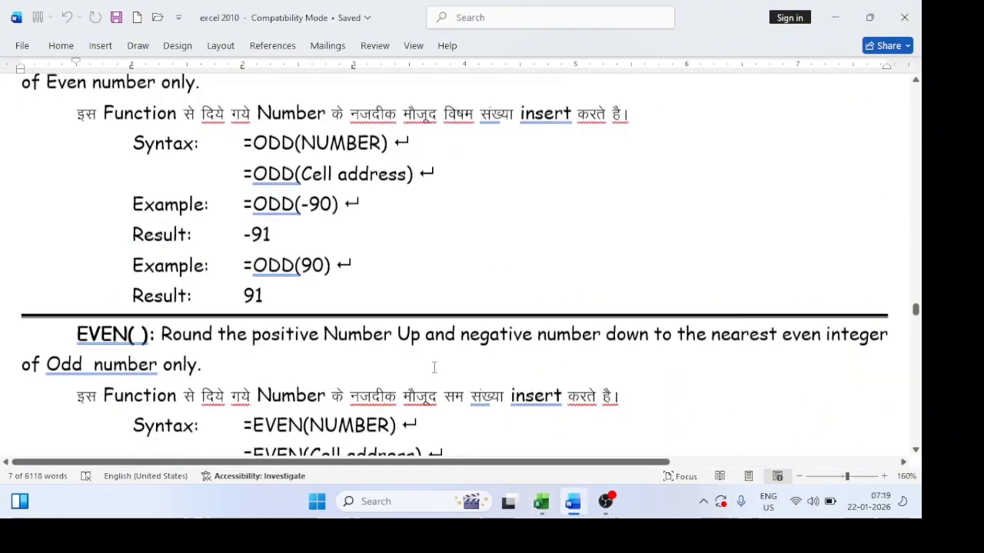
{"action": "scroll", "coordinate": [434, 367], "scroll_direction": "down", "scroll_amount": 3}
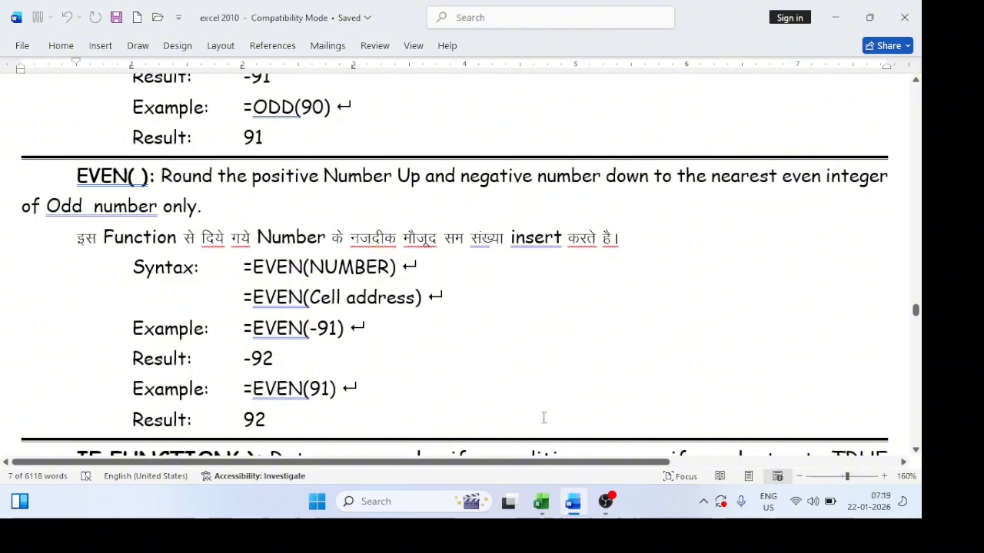
{"action": "left_click", "coordinate": [542, 504]}
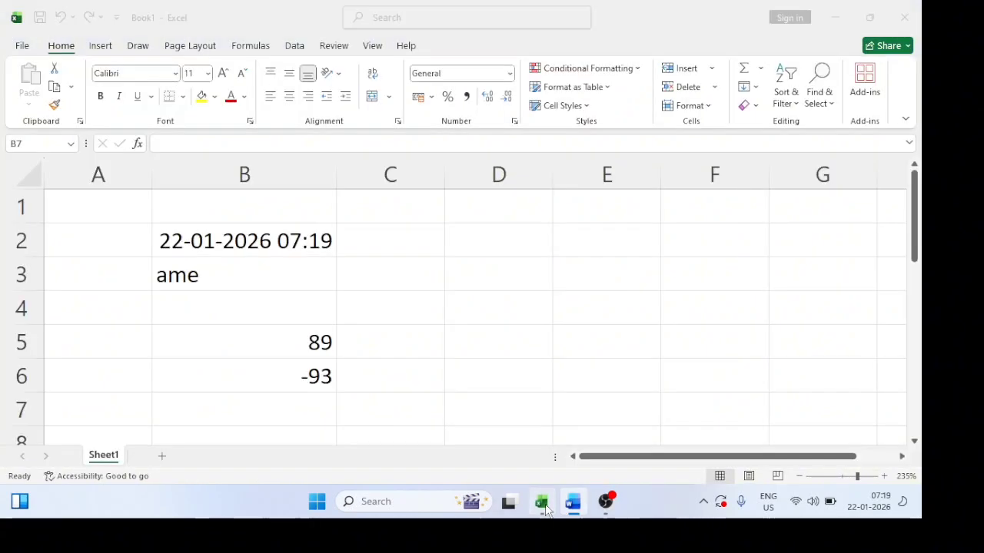
Step: Enter the formula =EVEN(89) in cell B7 to round a positive odd number to an even integer
{"action": "type", "text": "="}
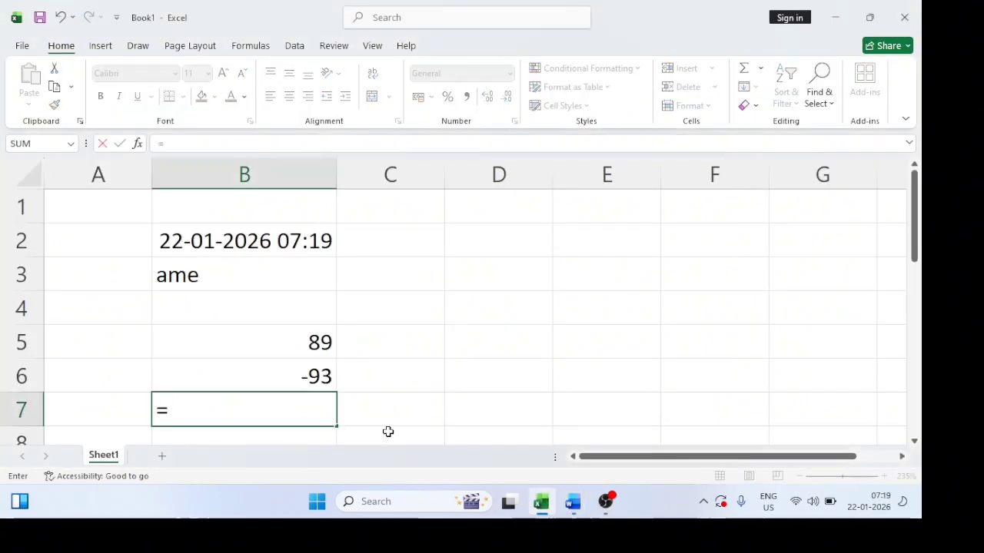
{"action": "type", "text": "even"}
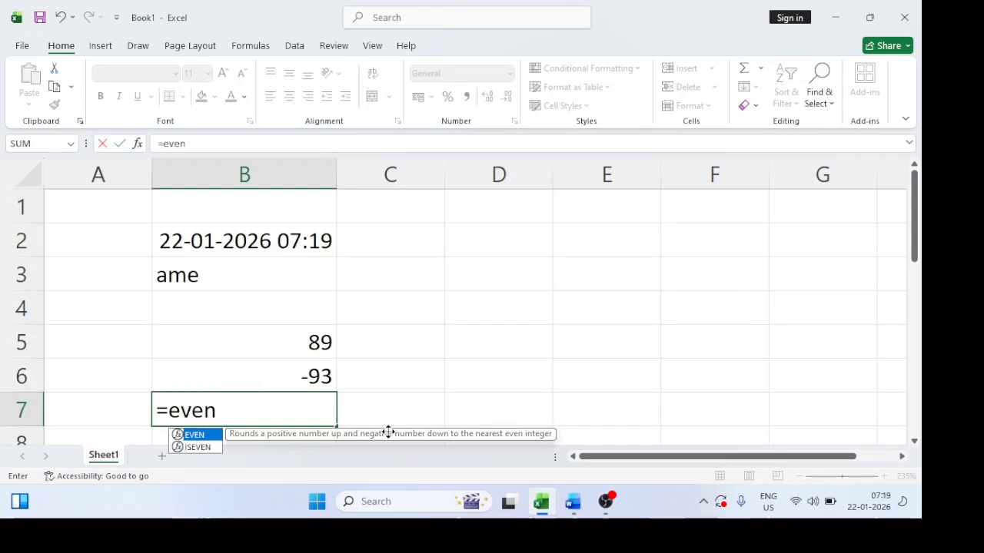
{"action": "type", "text": "("}
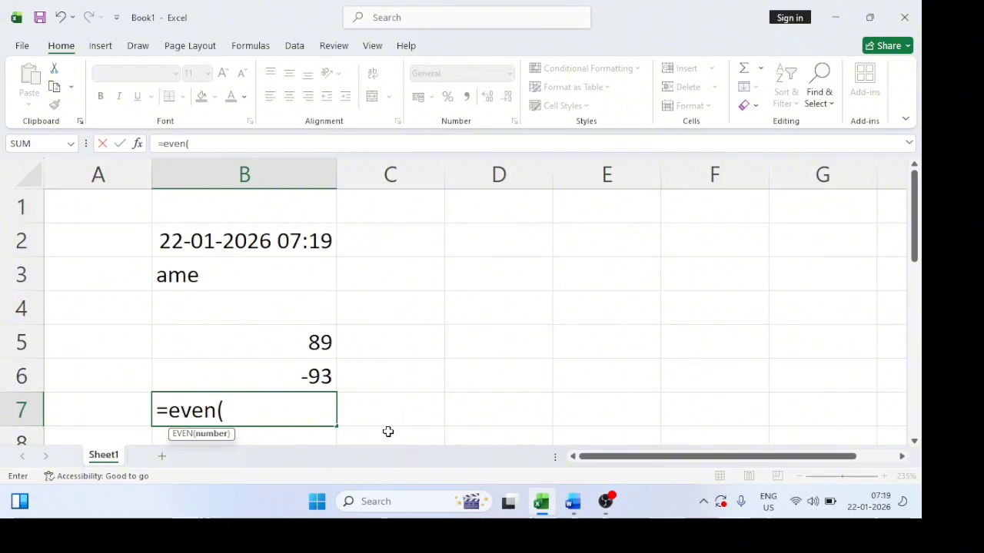
{"action": "type", "text": "89)"}
{"action": "key", "text": "Return"}
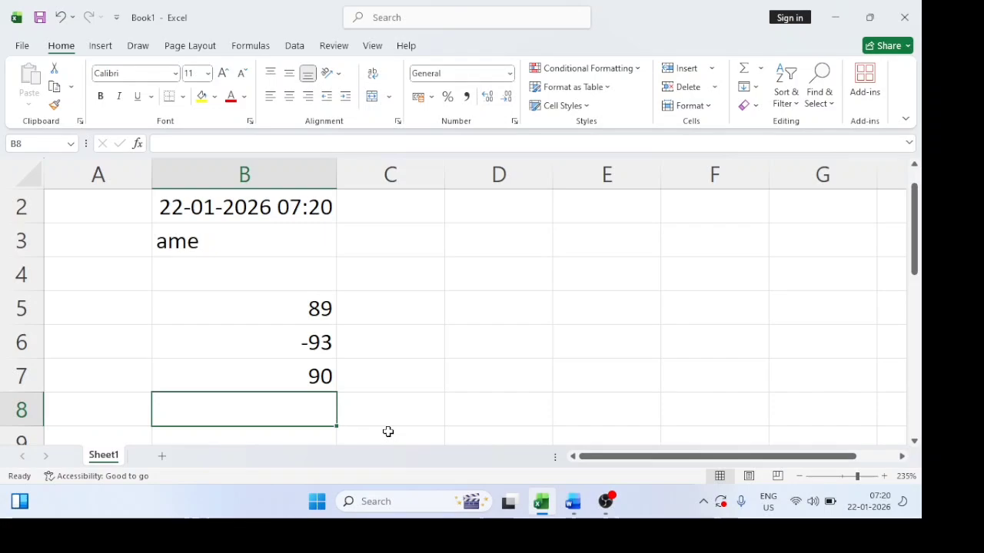
Step: Enter the formula =EVEN(-91) in cell B8 to round a negative odd number to an even integer
{"action": "type", "text": "="}
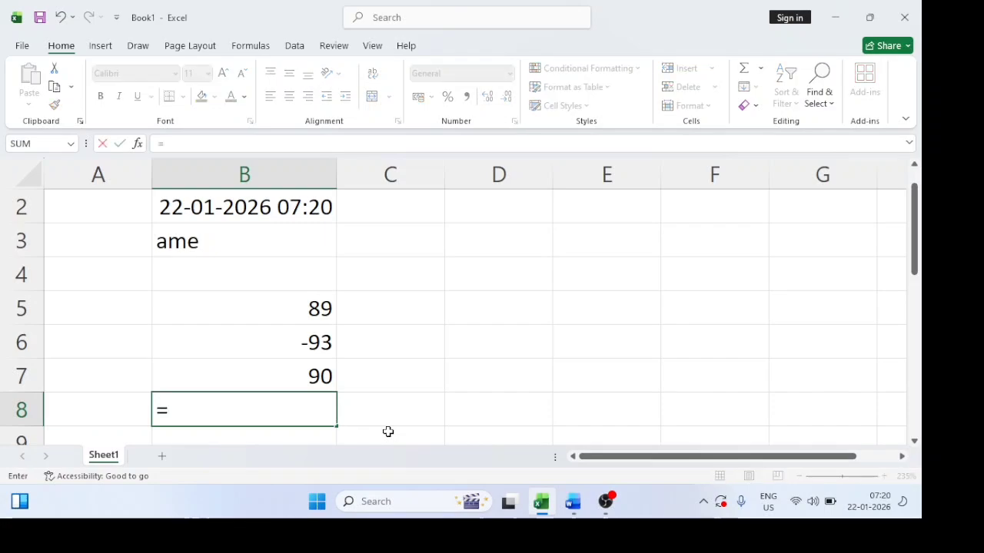
{"action": "type", "text": "even"}
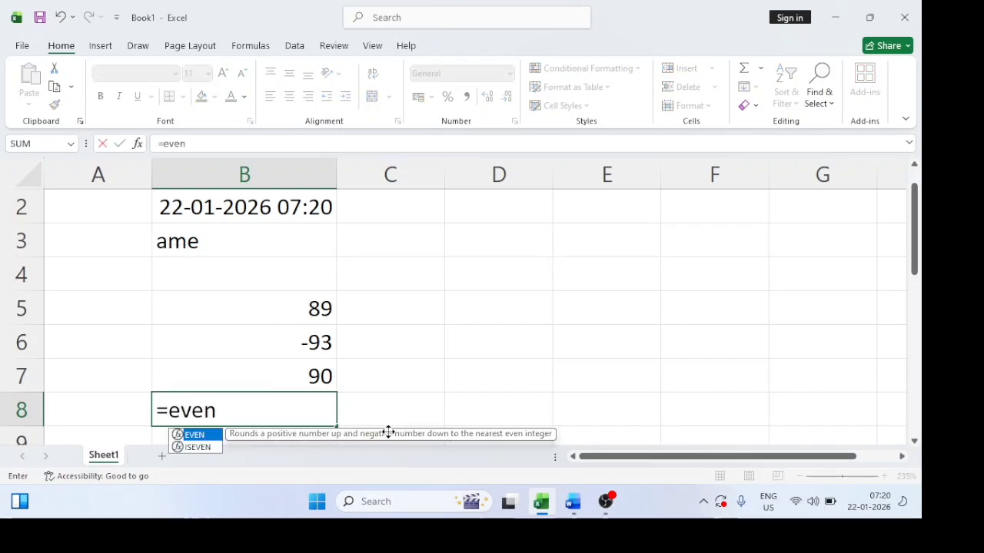
{"action": "type", "text": "("}
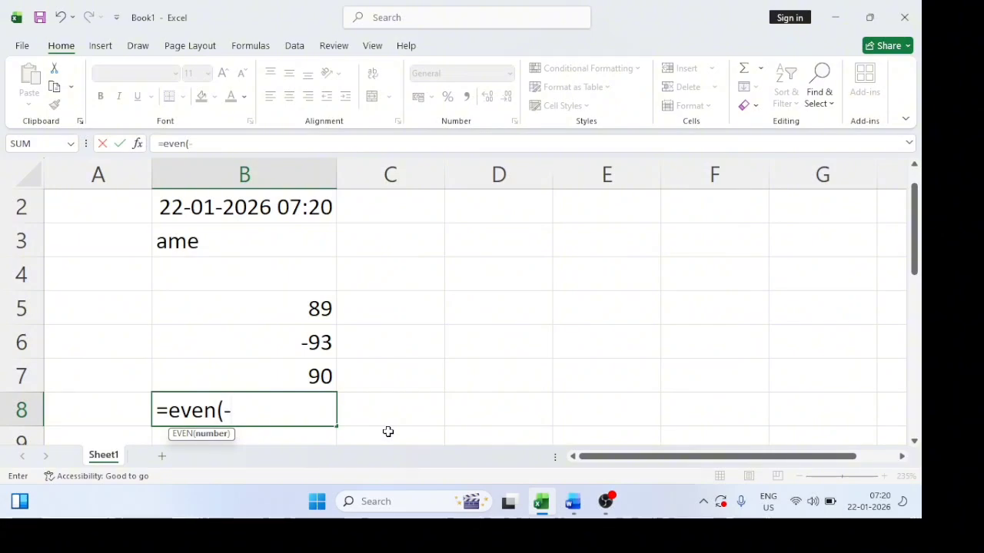
{"action": "type", "text": "-91)"}
{"action": "key", "text": "Return"}
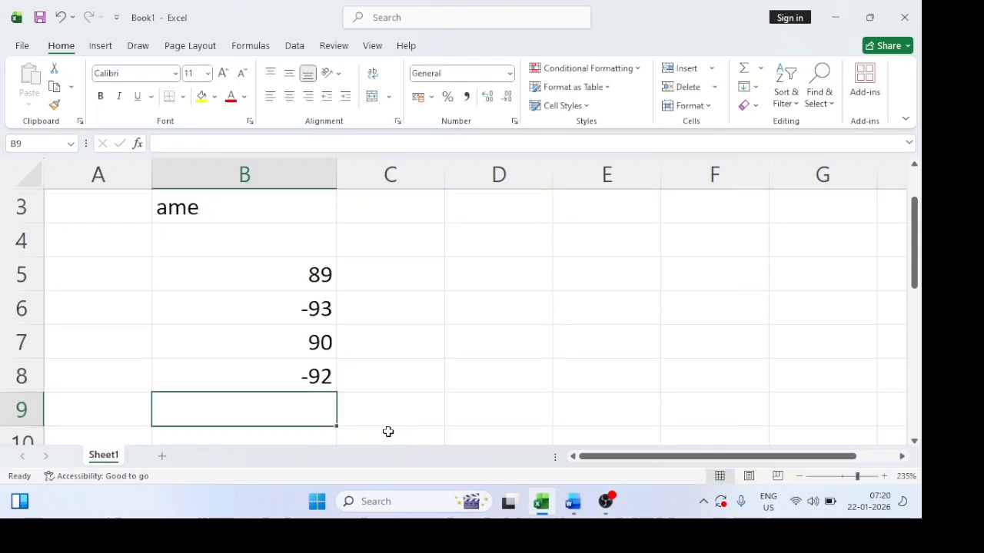